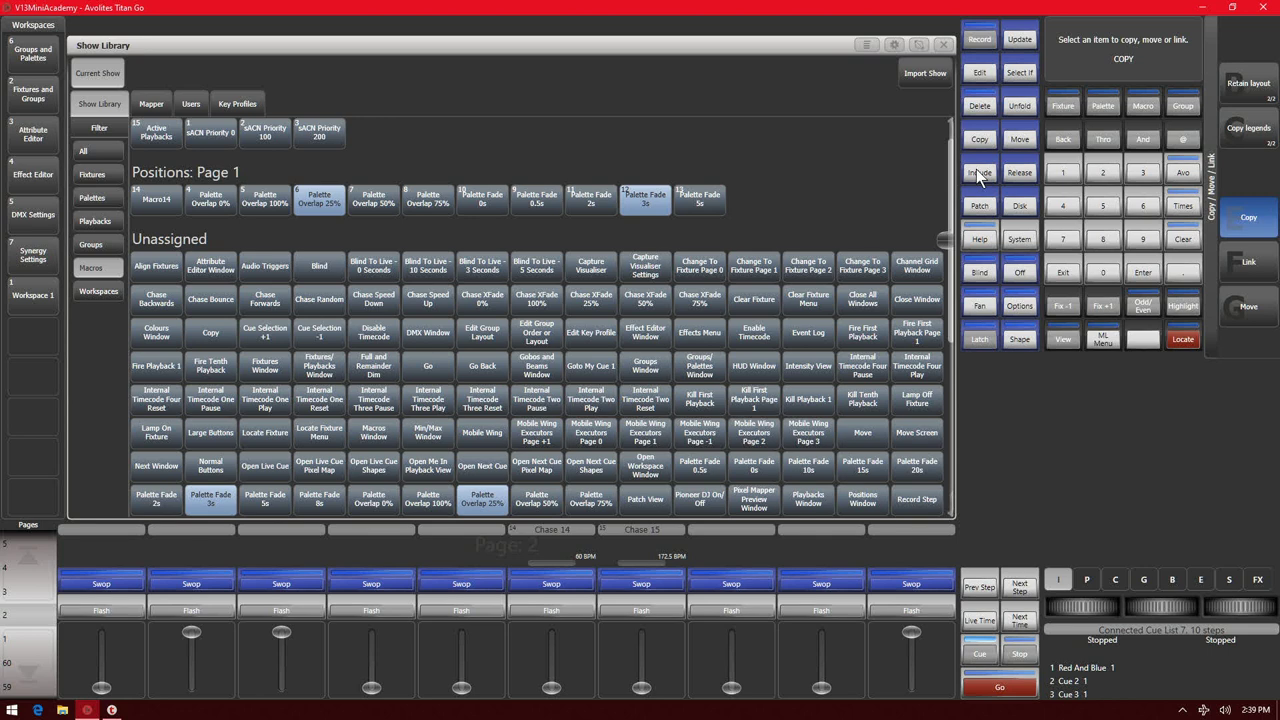
Exit the copy command and look through the Unassigned macros in the Show Library, trying out the Min/Max Window macro
click(1060, 273)
scroll(634, 471, up, 1)
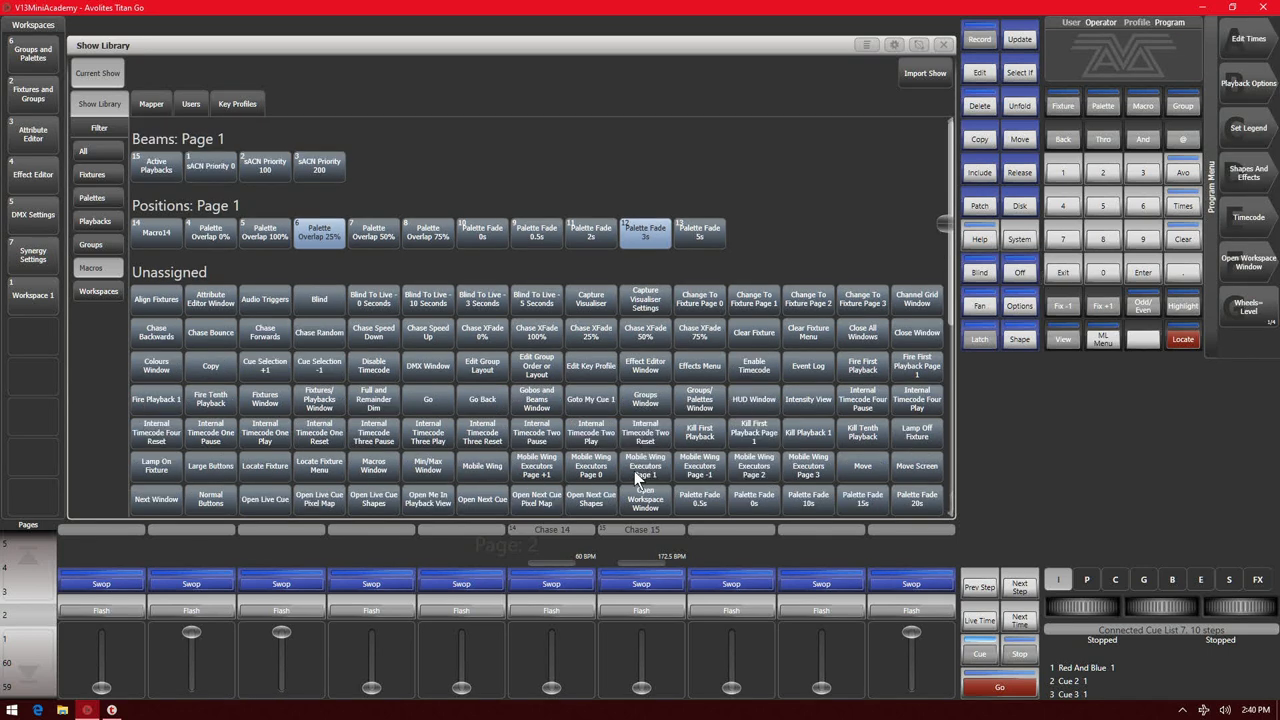
scroll(636, 477, down, 1)
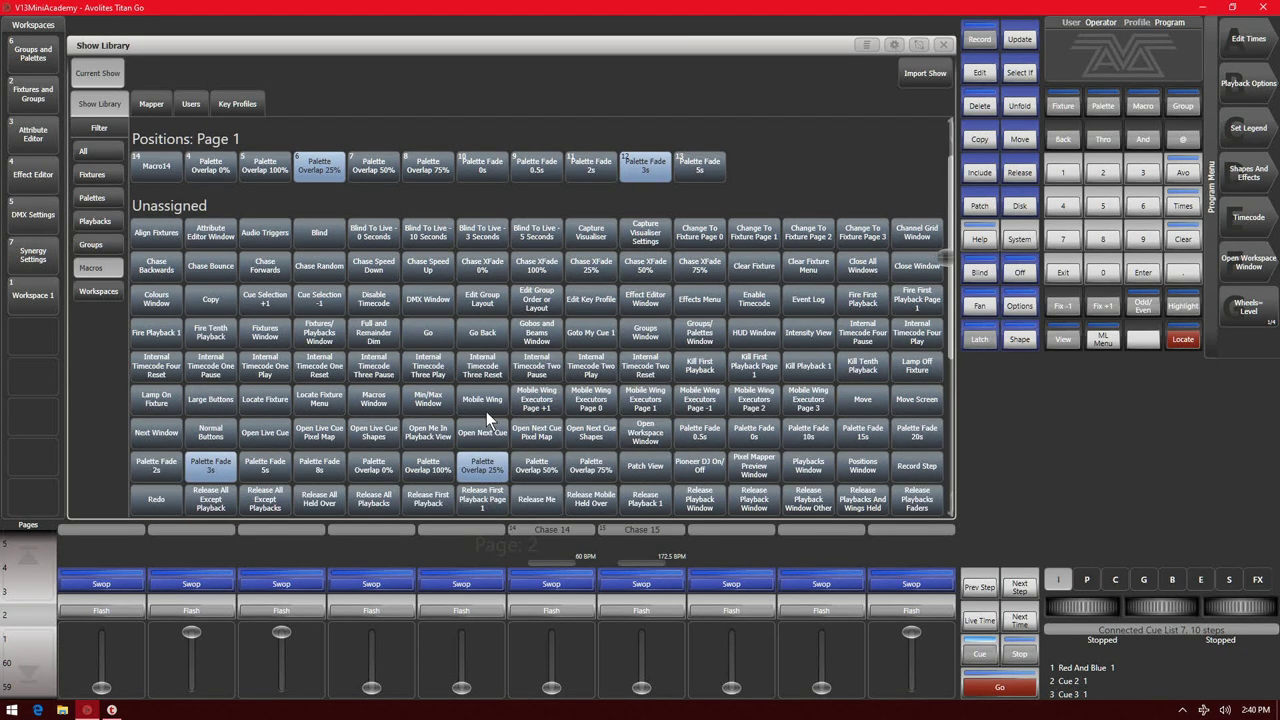
scroll(486, 411, down, 1)
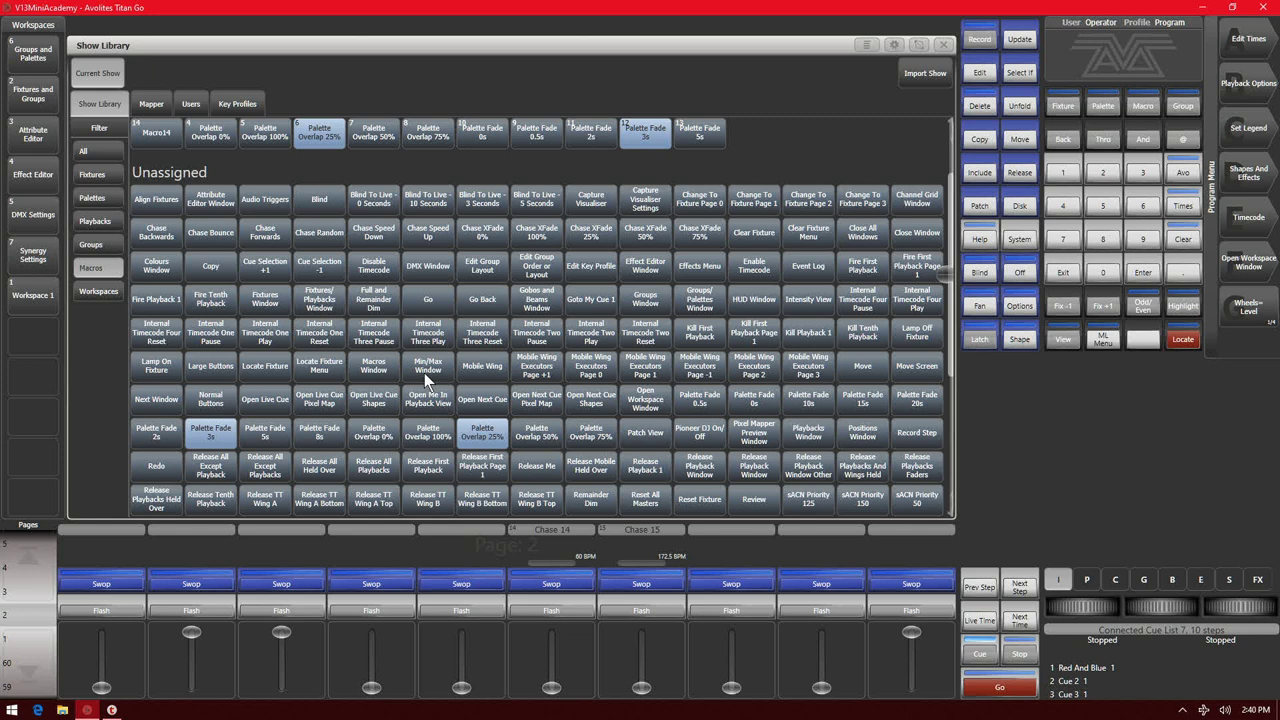
click(424, 373)
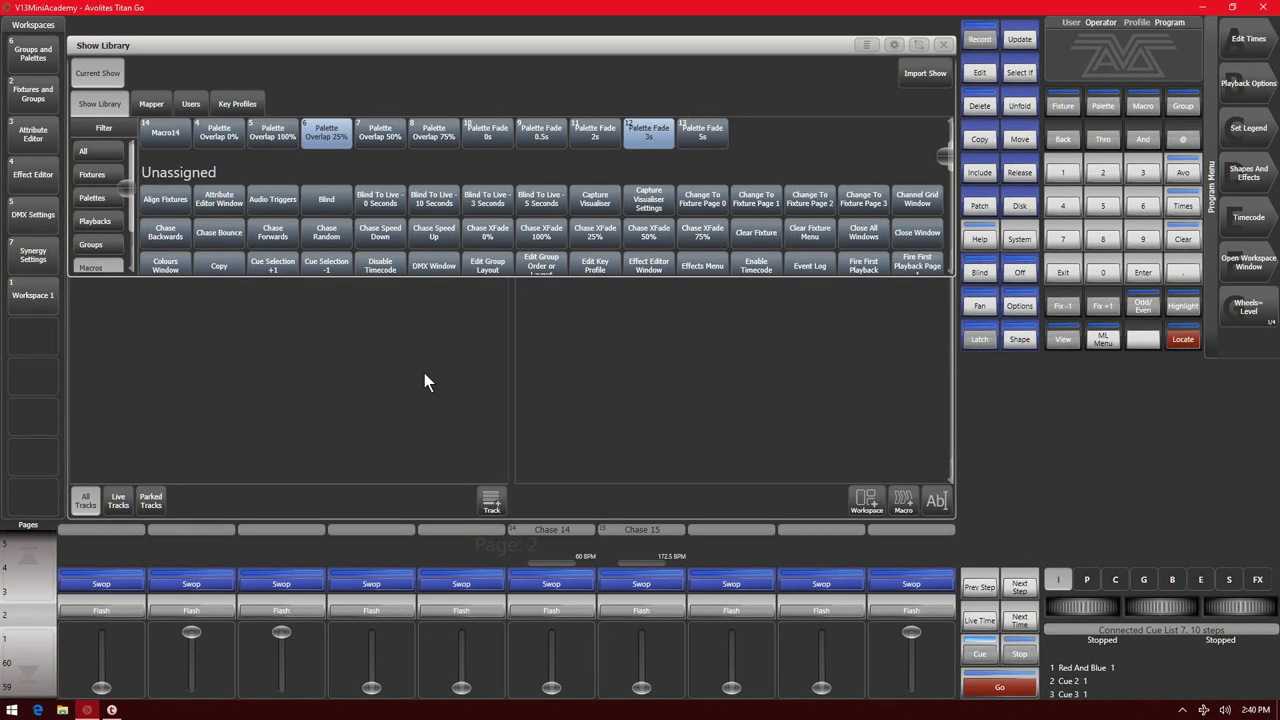
scroll(524, 271, down, 1)
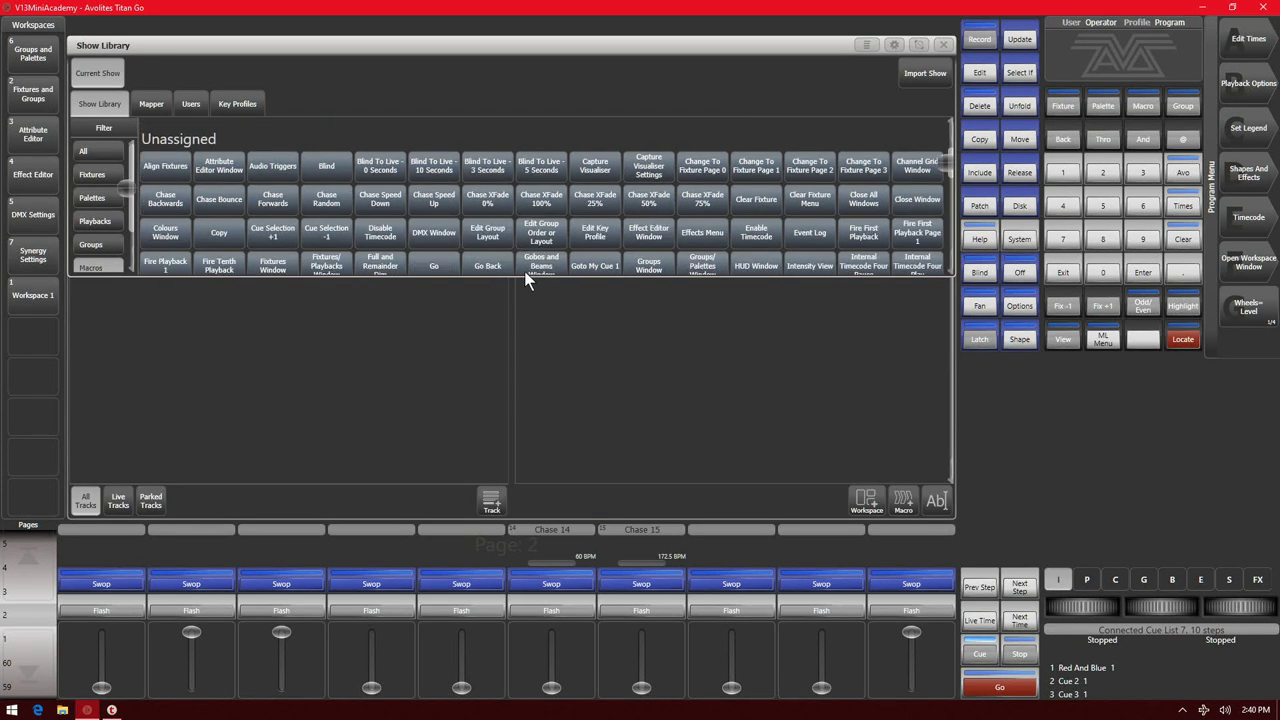
click(524, 271)
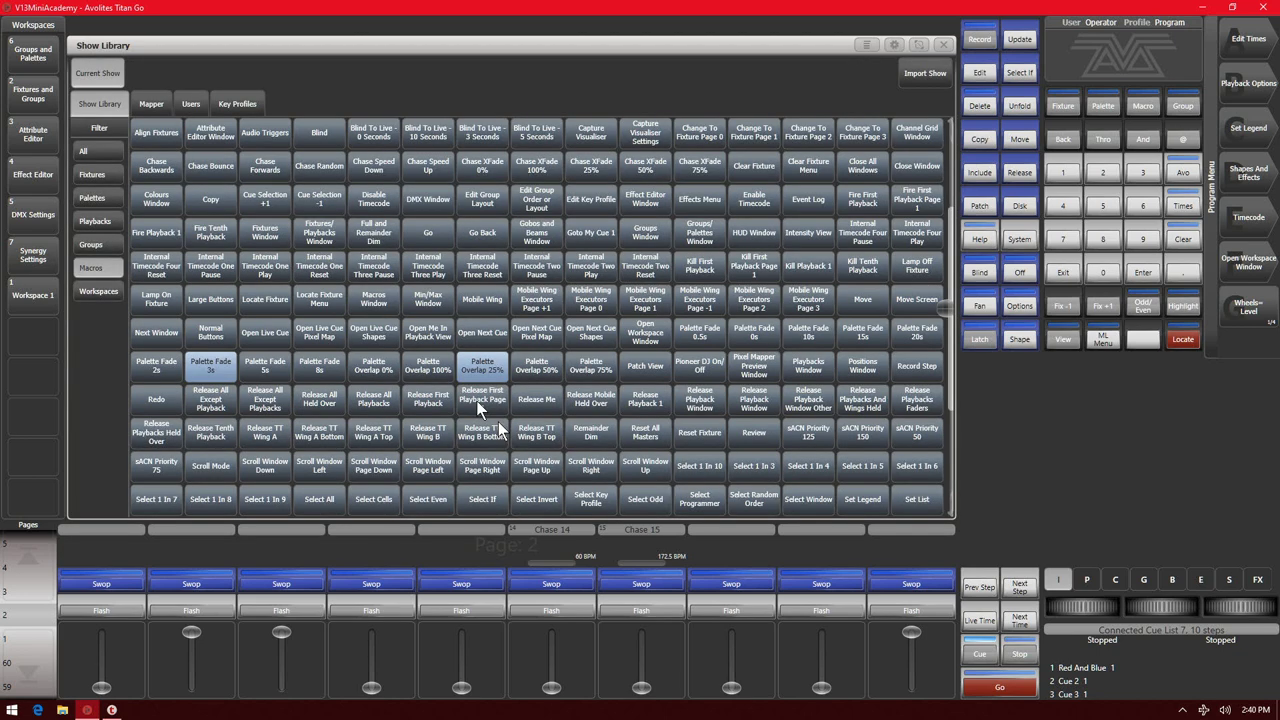
scroll(562, 450, down, 2)
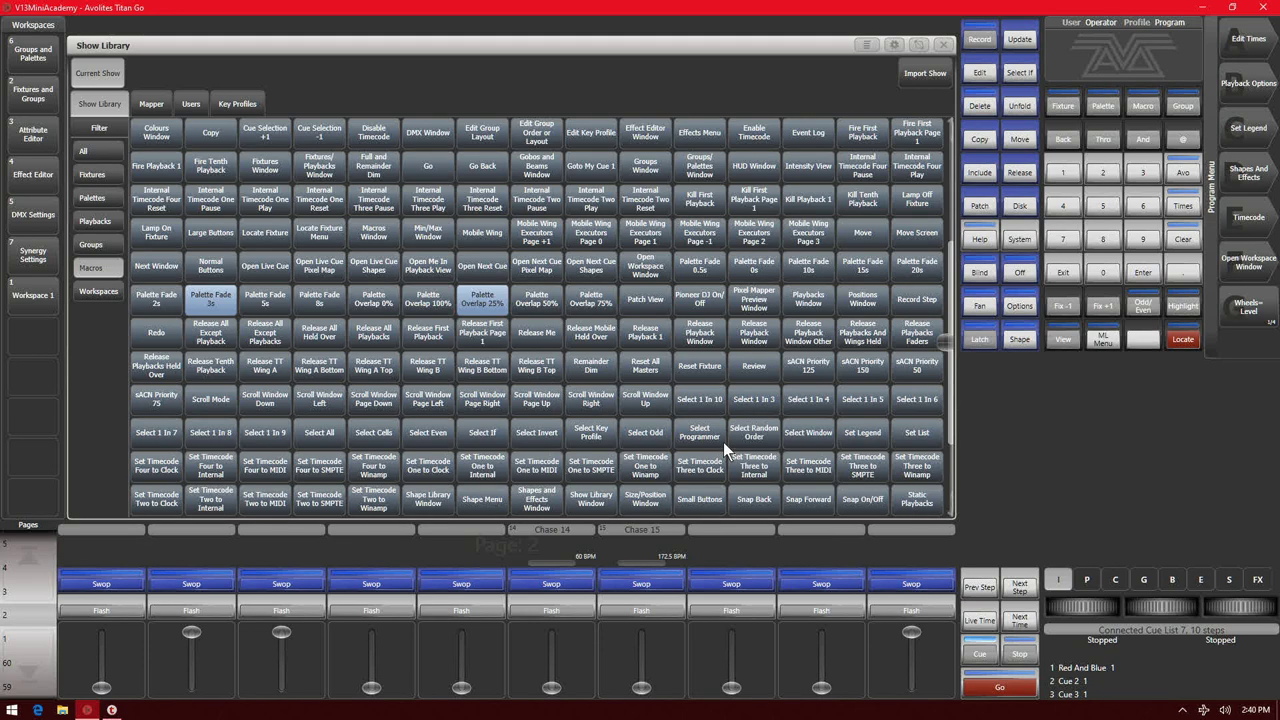
scroll(723, 442, down, 2)
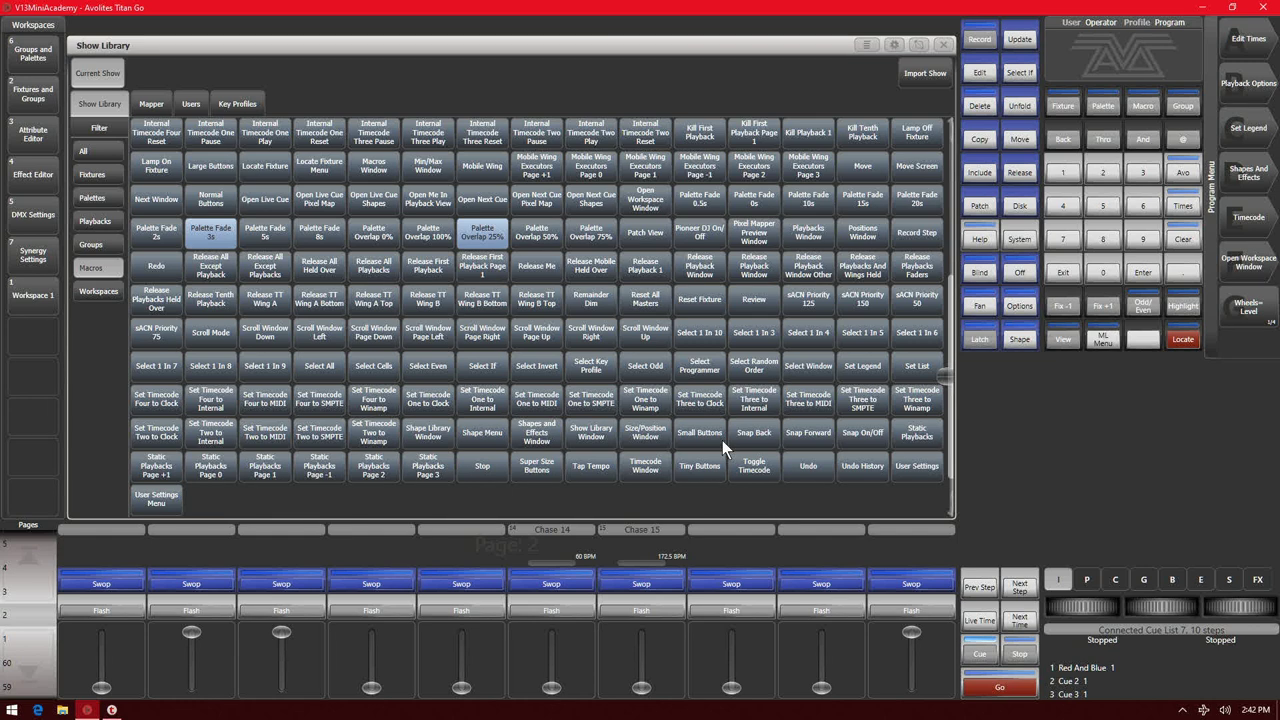
Close the Show Library, Set List and Playback View windows
click(944, 44)
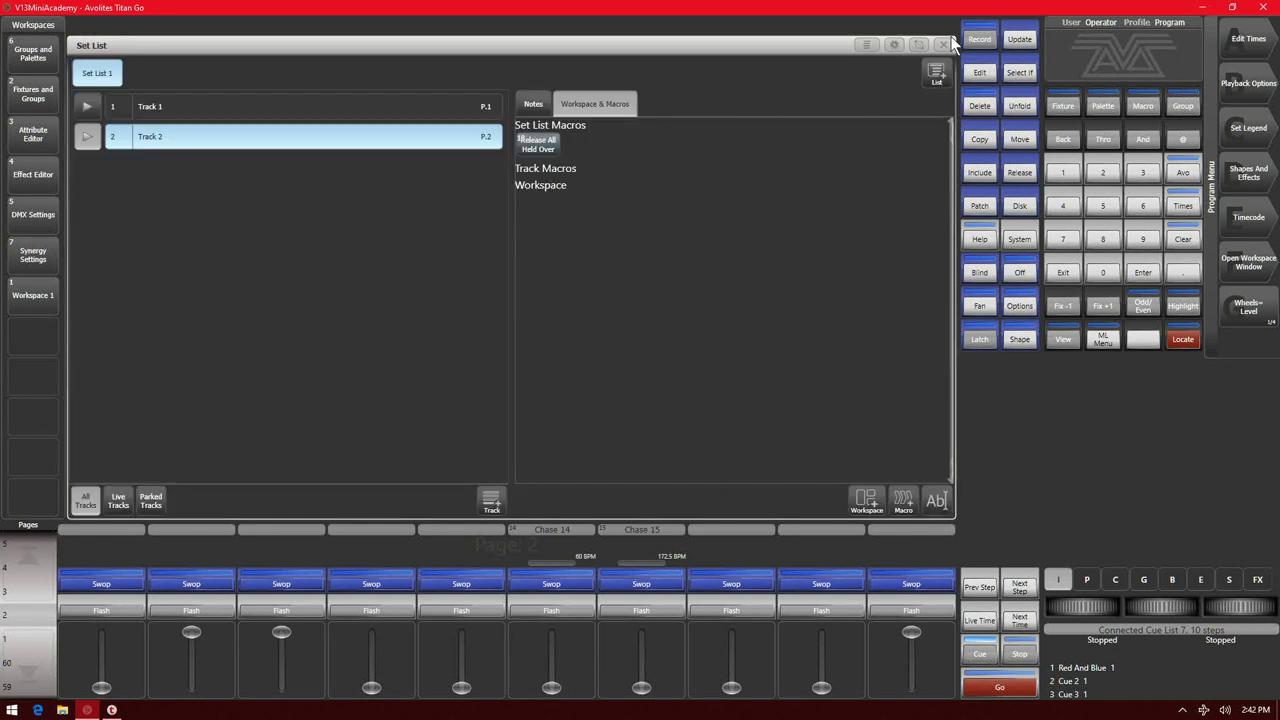
click(942, 45)
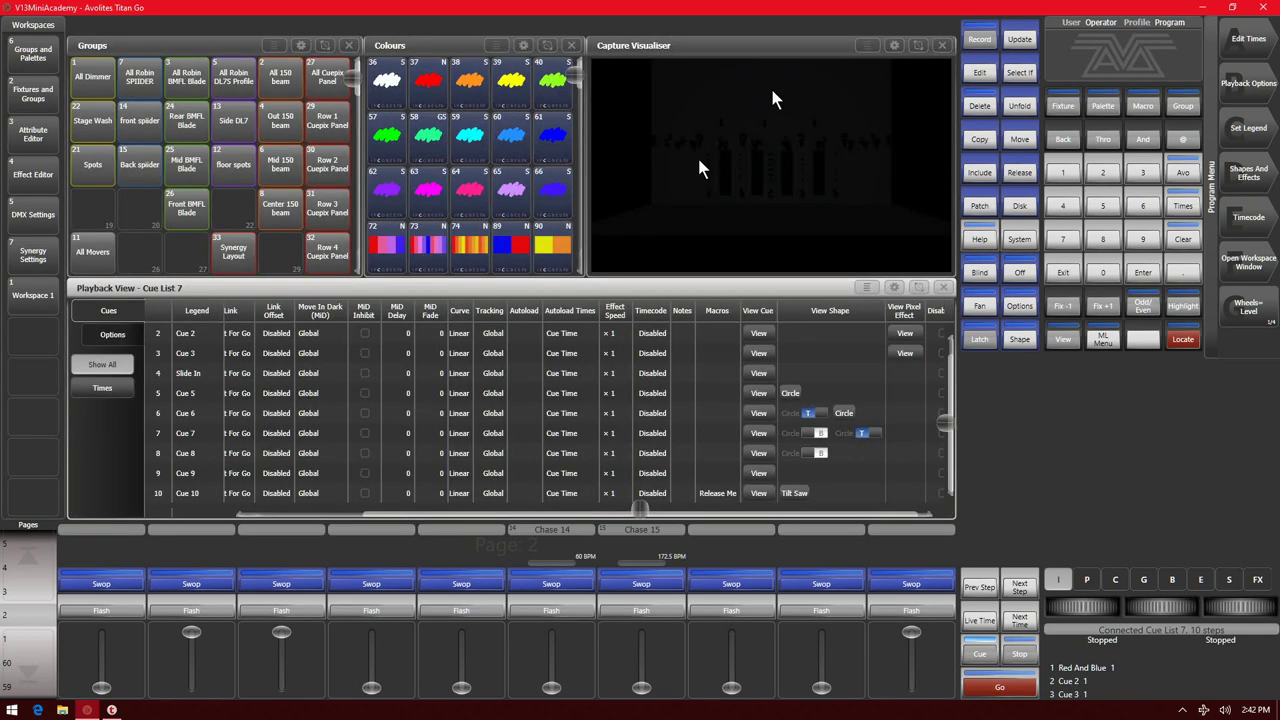
click(941, 289)
Create a key frame shape for the All Dimmer group with frames at Dimmer 100% and Dimmer 0%
click(82, 84)
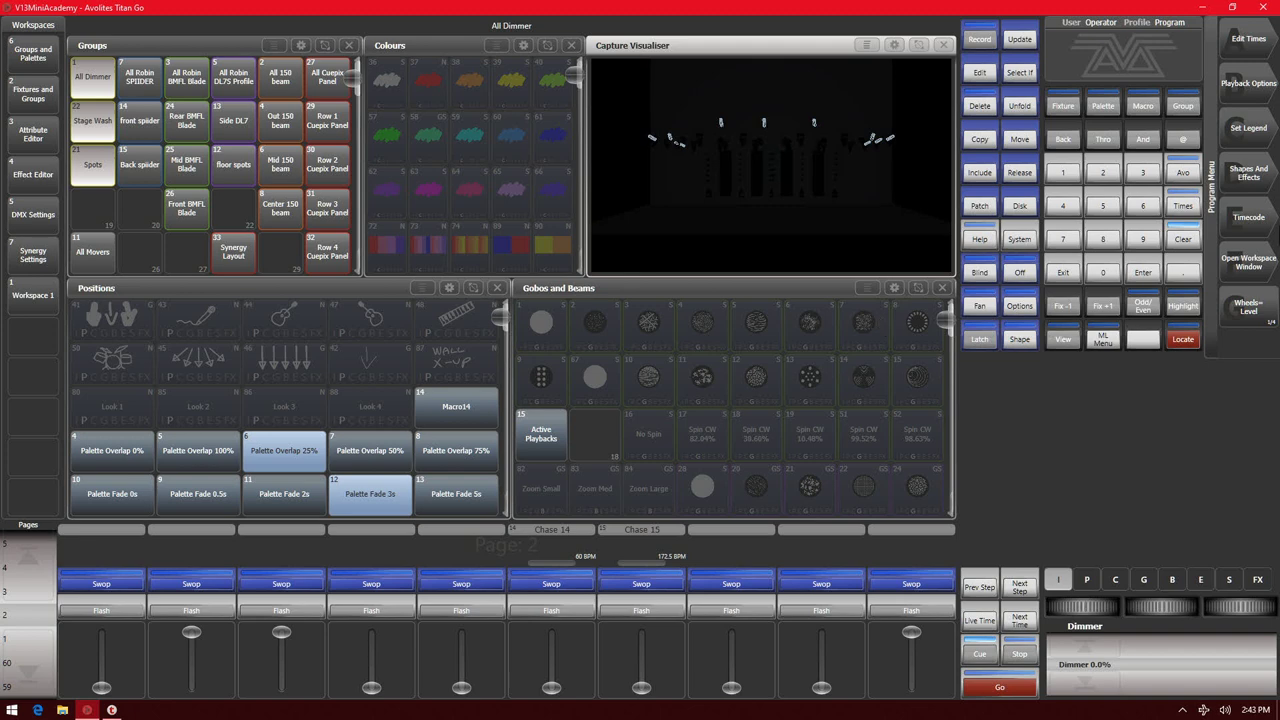
click(1248, 172)
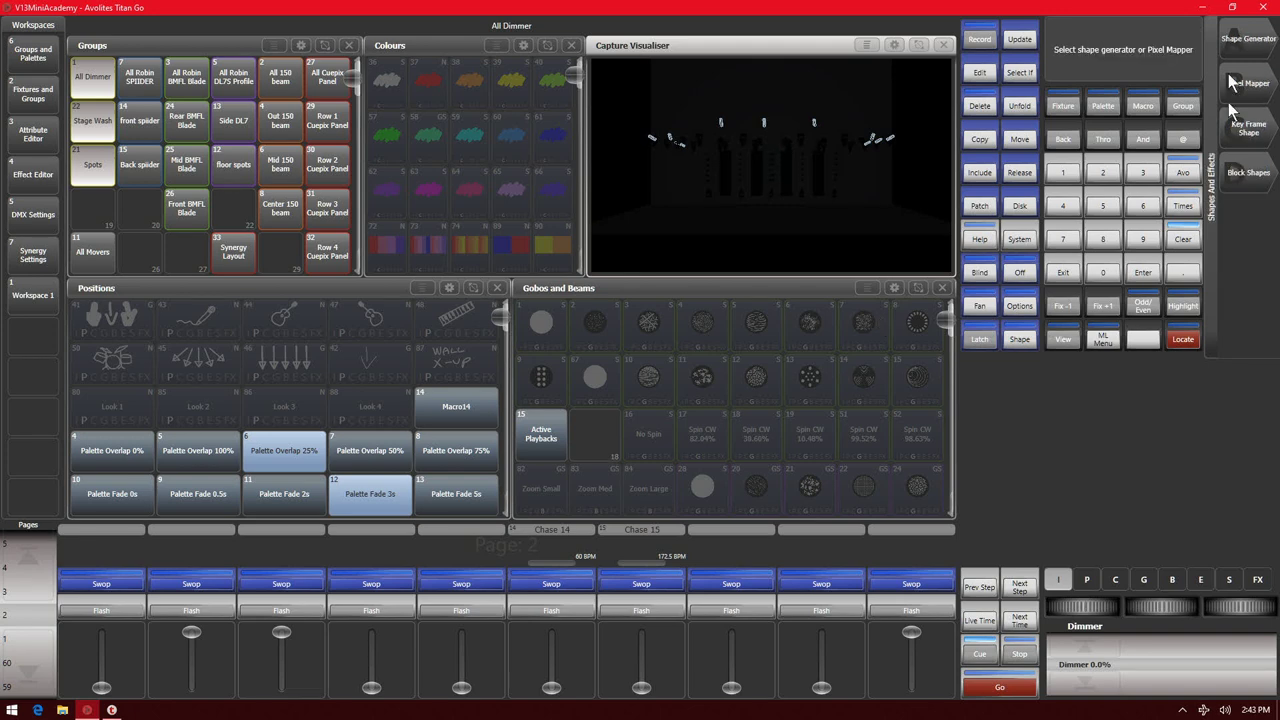
click(1245, 125)
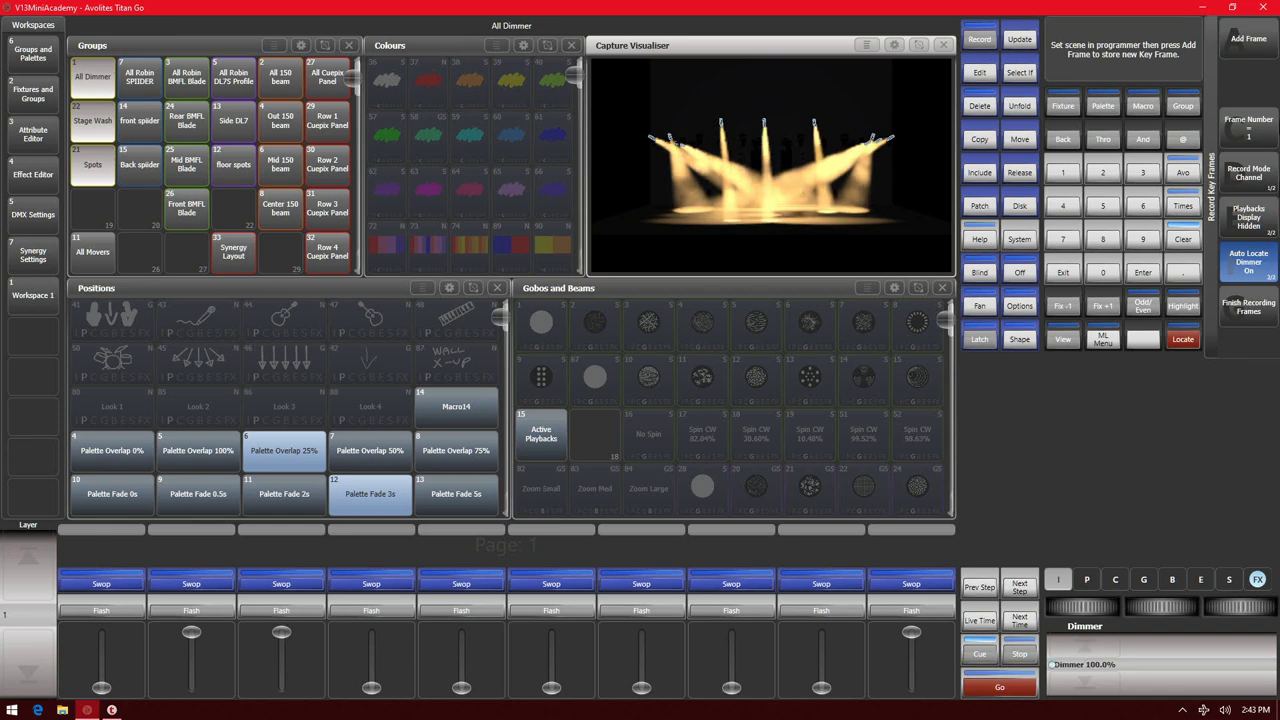
click(1248, 38)
click(1248, 306)
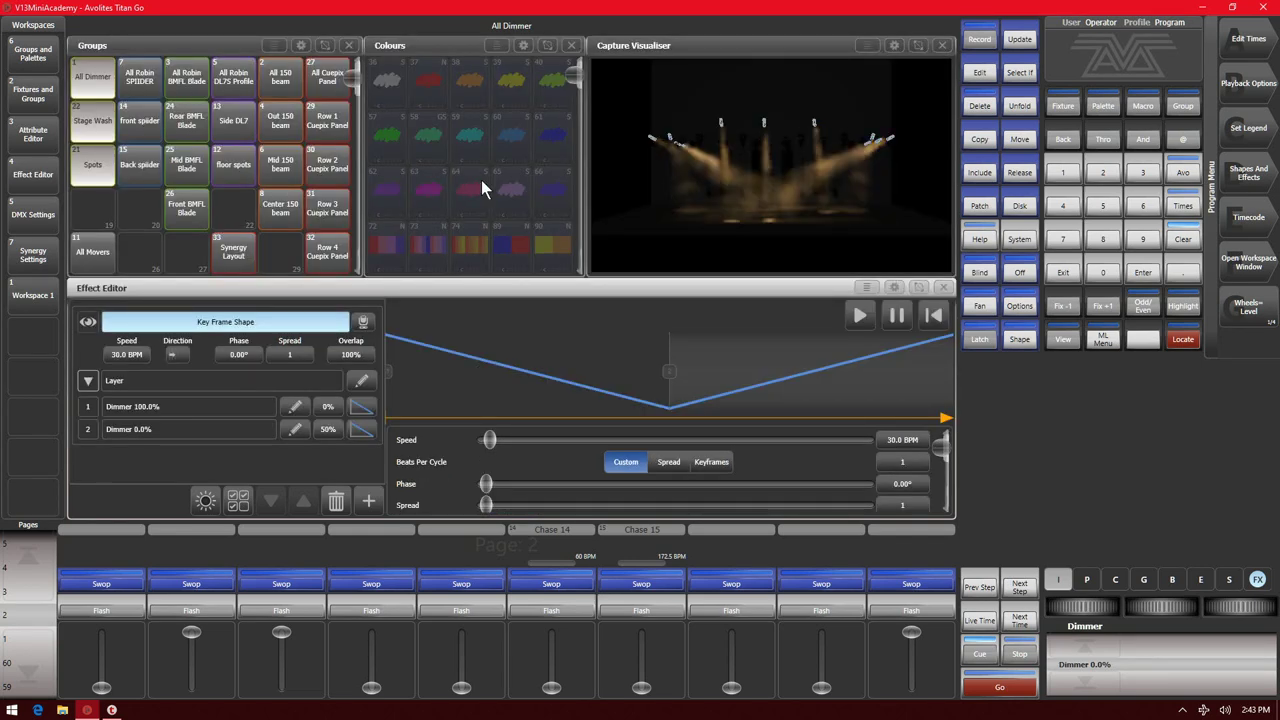
Change the curve of both dimmer key frames to Snap
click(361, 406)
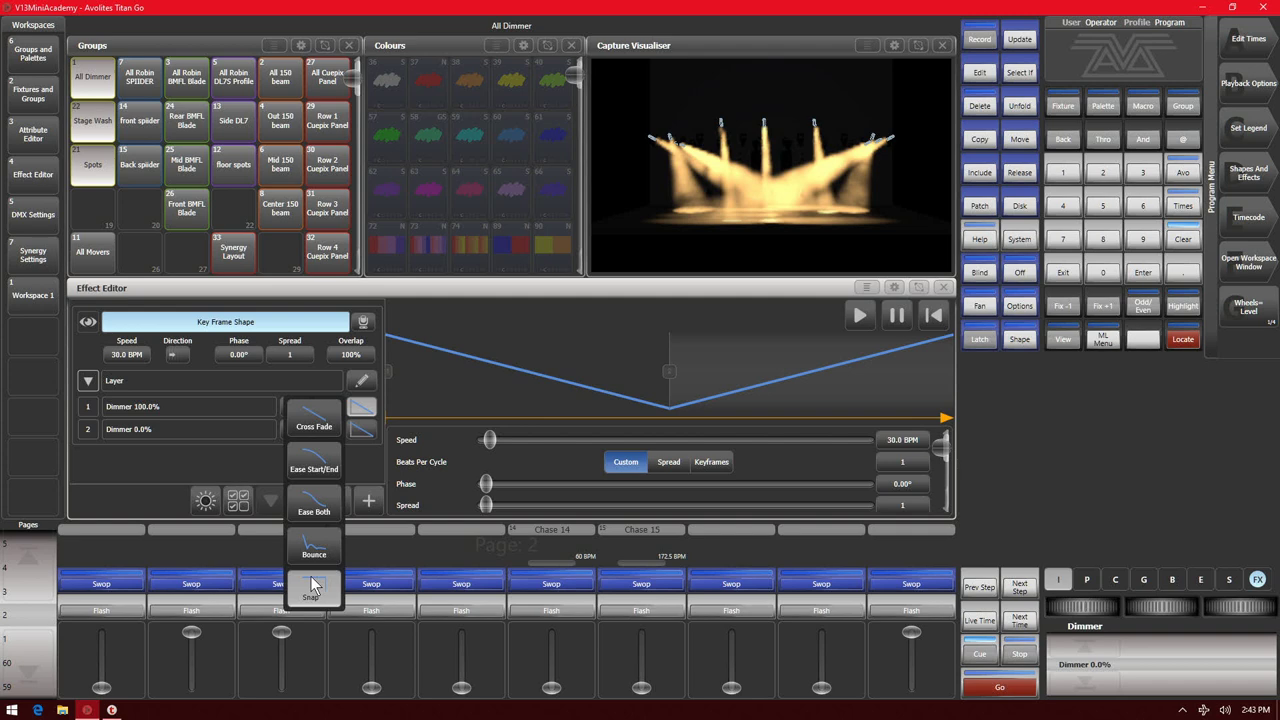
click(361, 429)
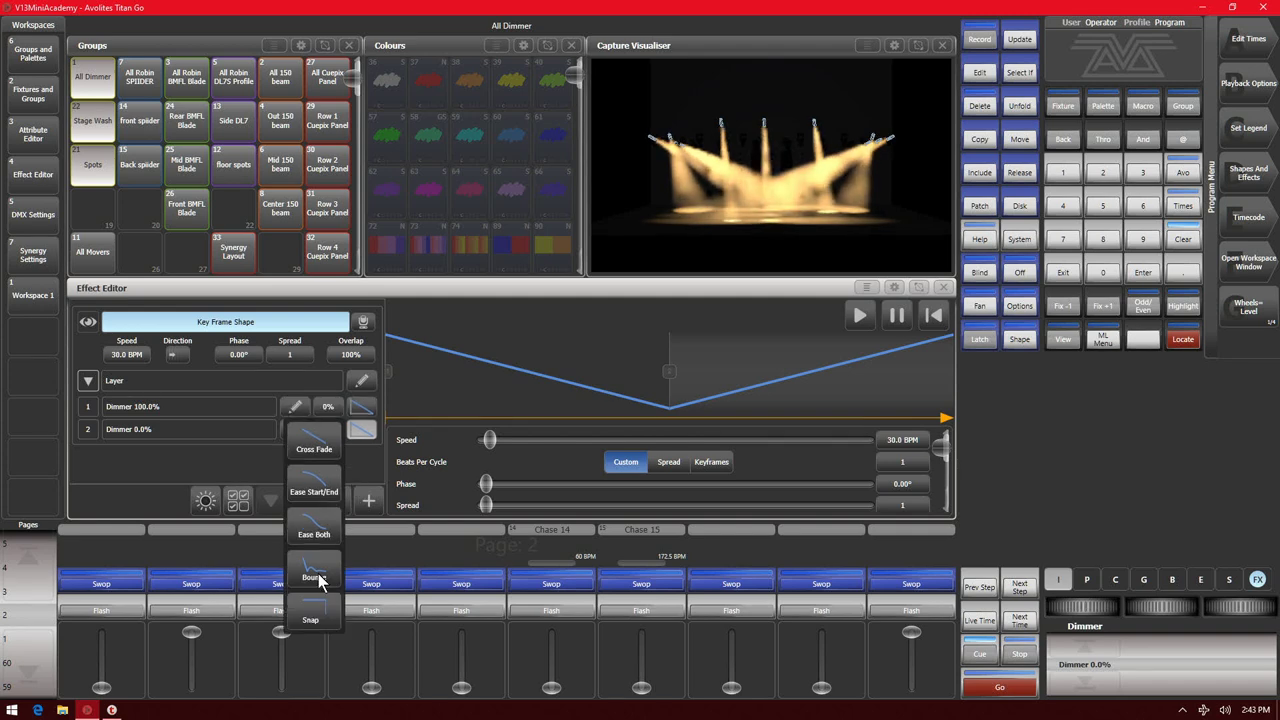
click(312, 606)
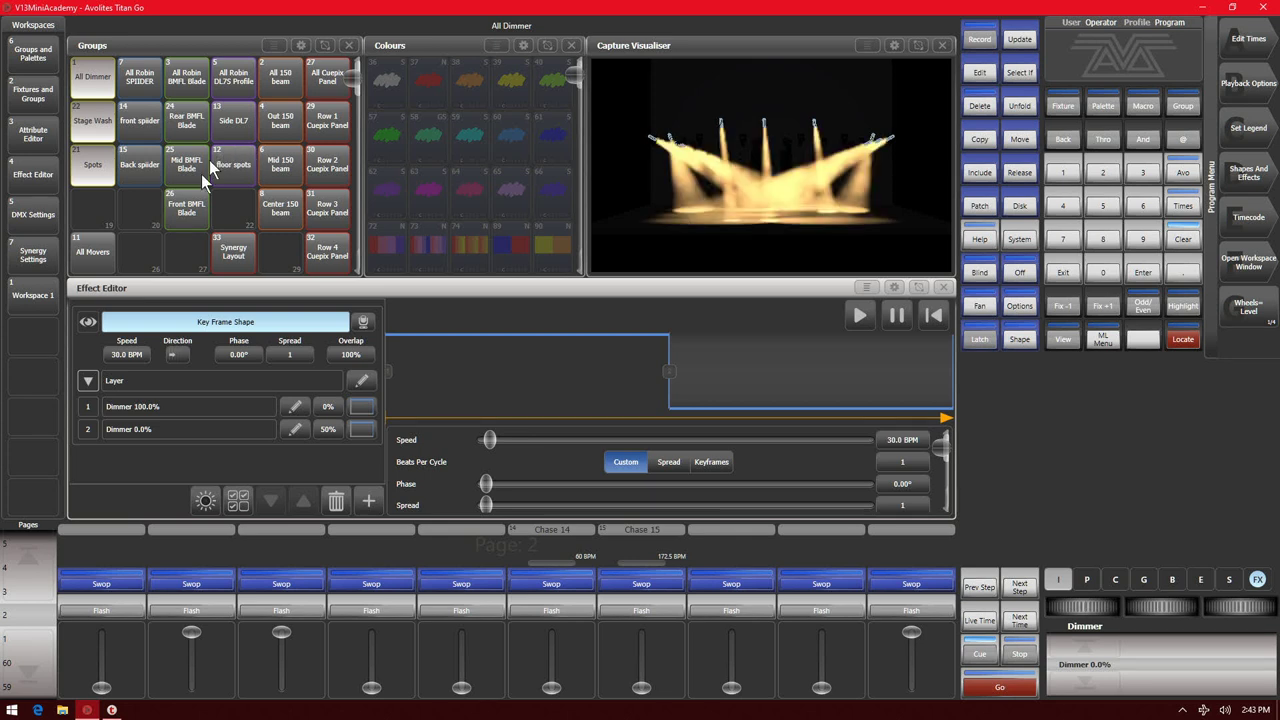
Set the key frame shape's spread to 11
click(290, 355)
text(11)
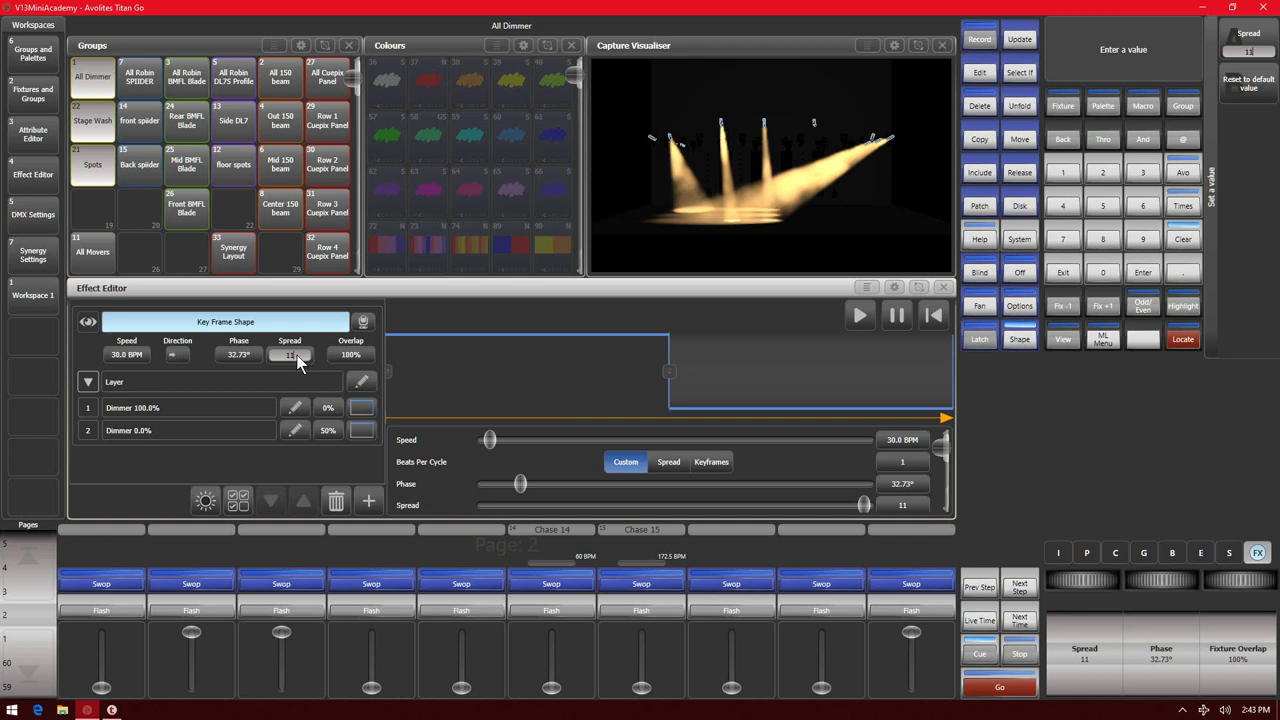
key(Return)
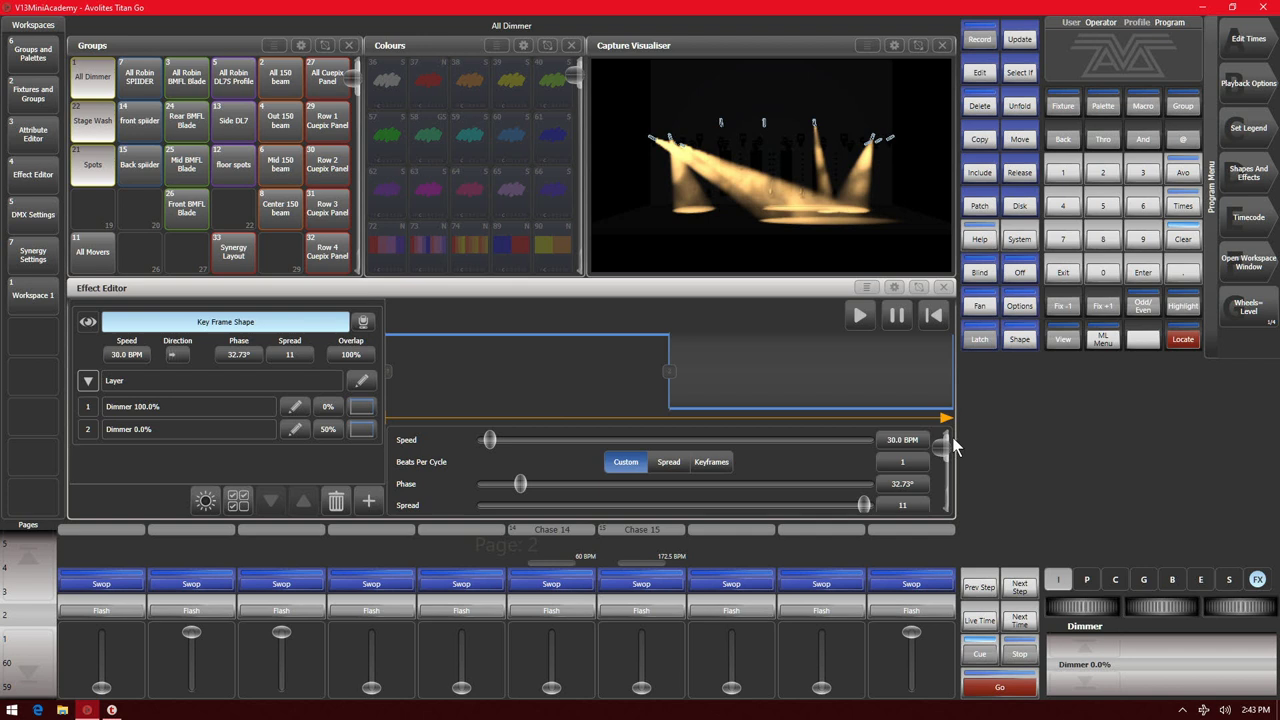
Set the key frame shape's cycles to 0.5
drag(952, 437, 928, 475)
click(918, 476)
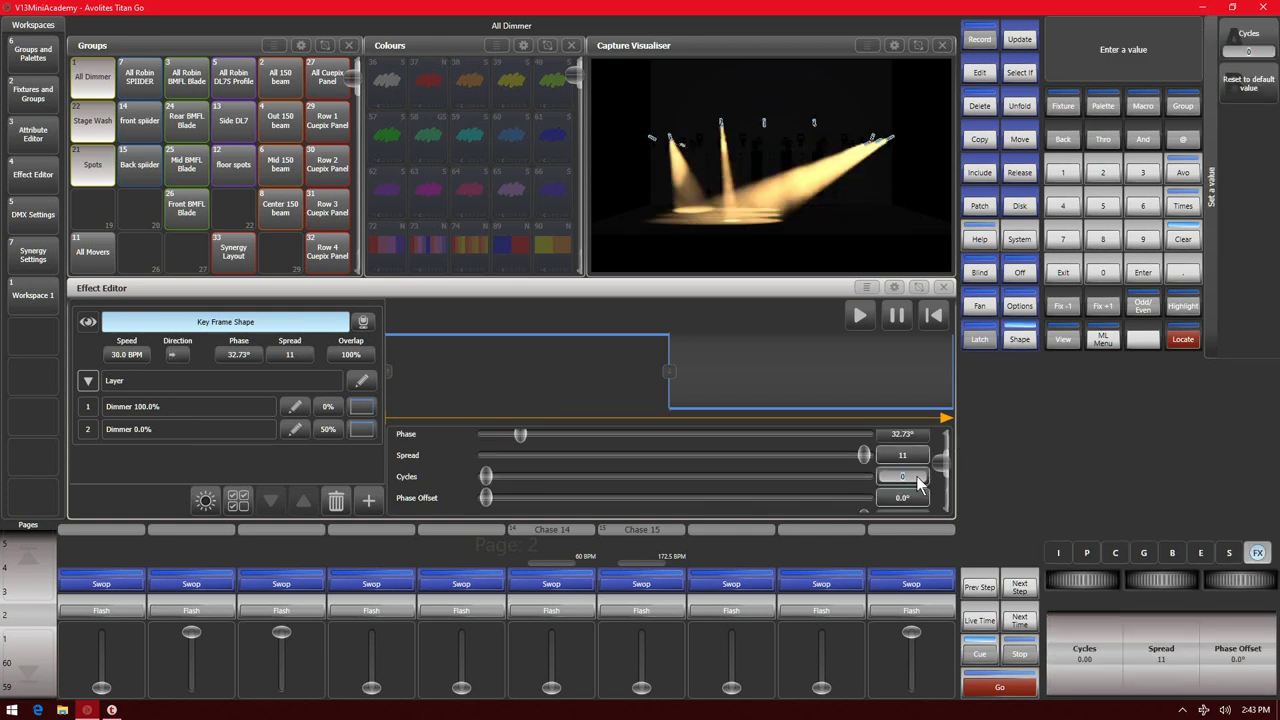
text(.)
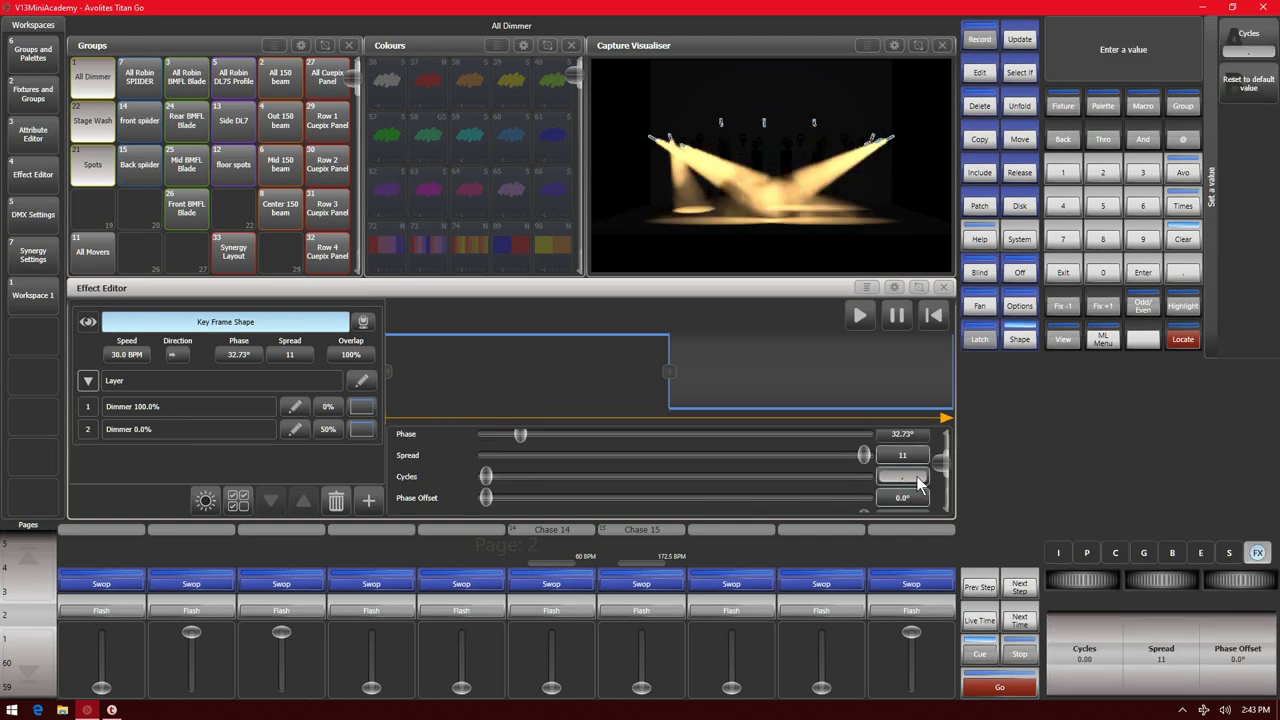
text(5)
key(Return)
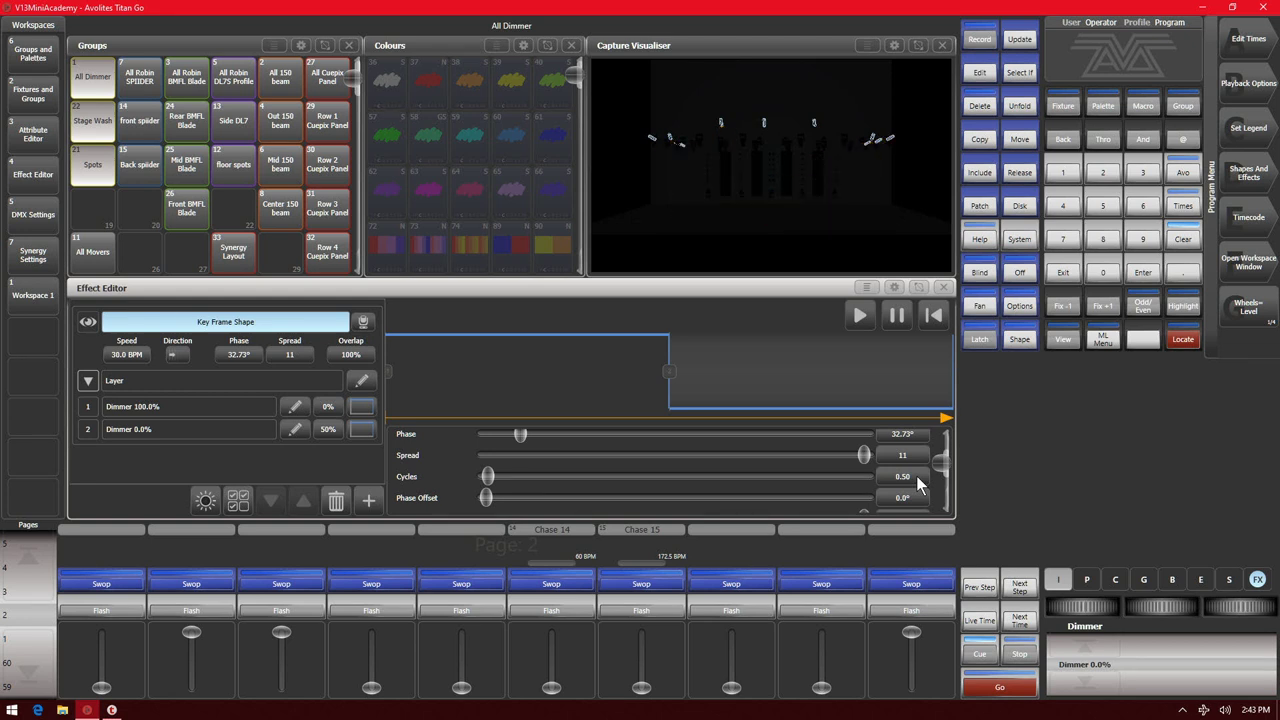
Record the dimmer shape as a cue on the fourth playback of page 2 and clear the programmer
click(980, 72)
click(397, 588)
click(1185, 240)
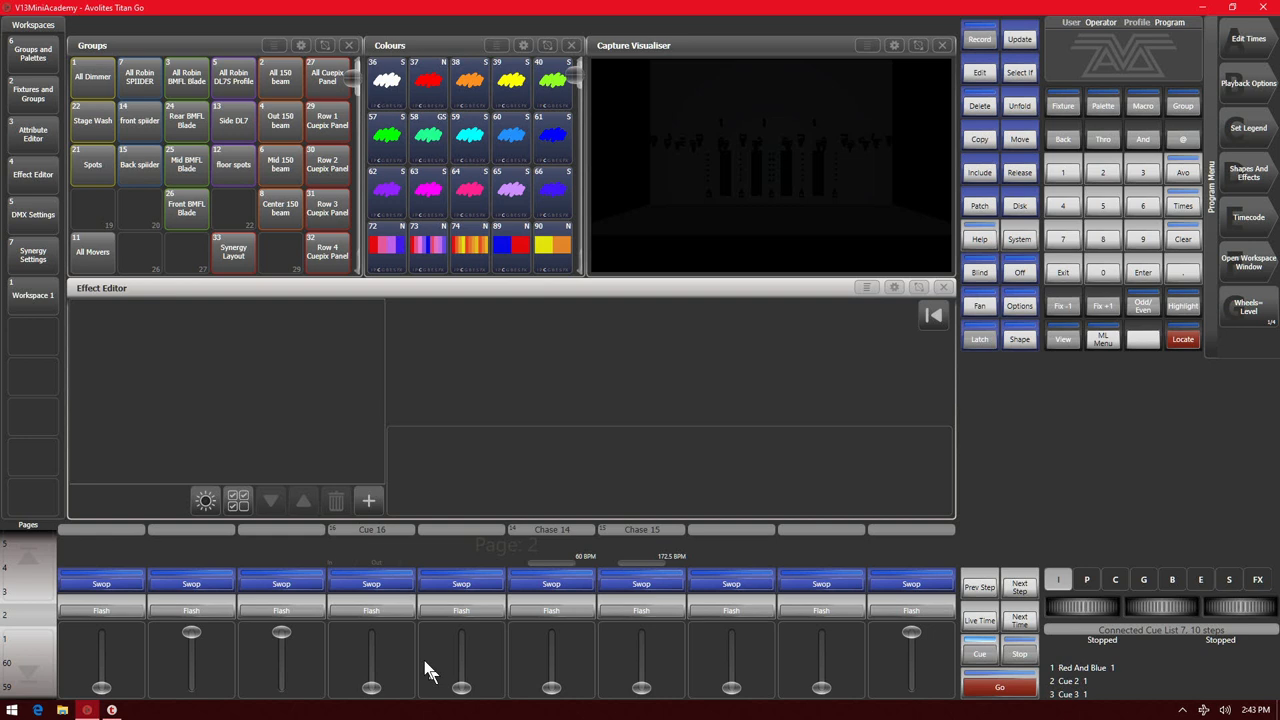
Flash the Cue 16 playback several times to check the dimmer shape in the visualiser
click(390, 609)
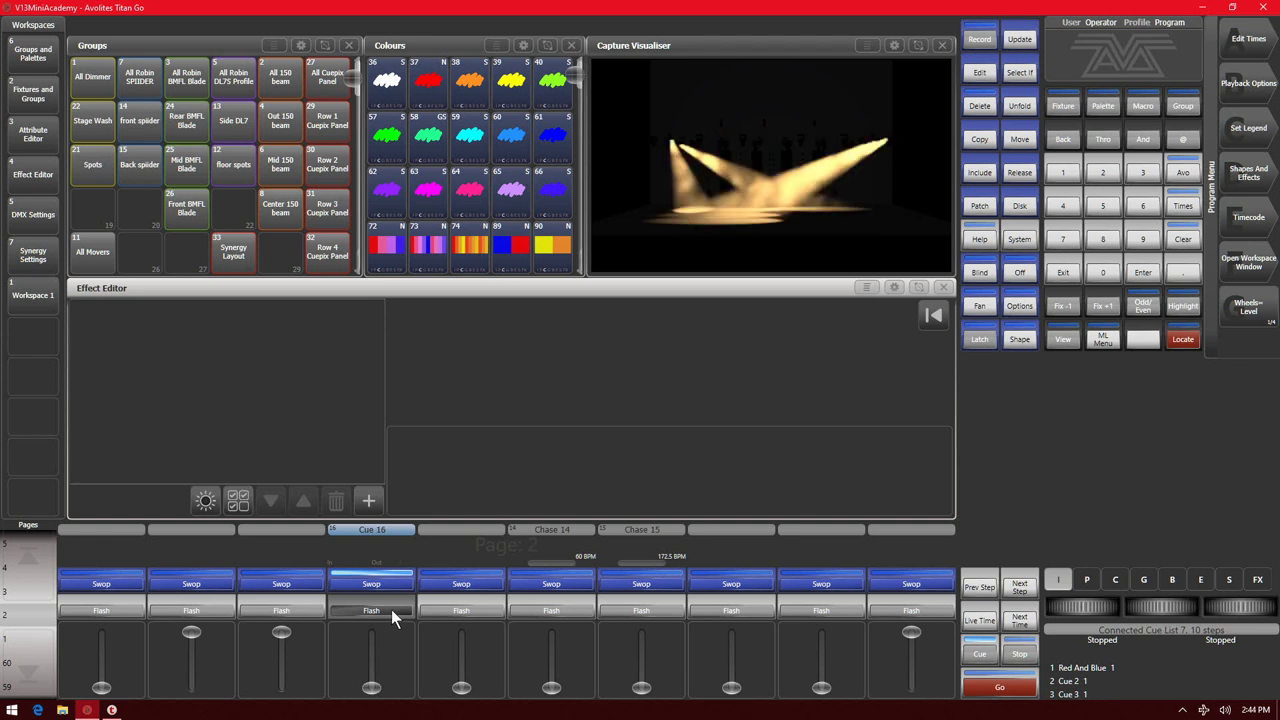
drag(391, 609, 392, 609)
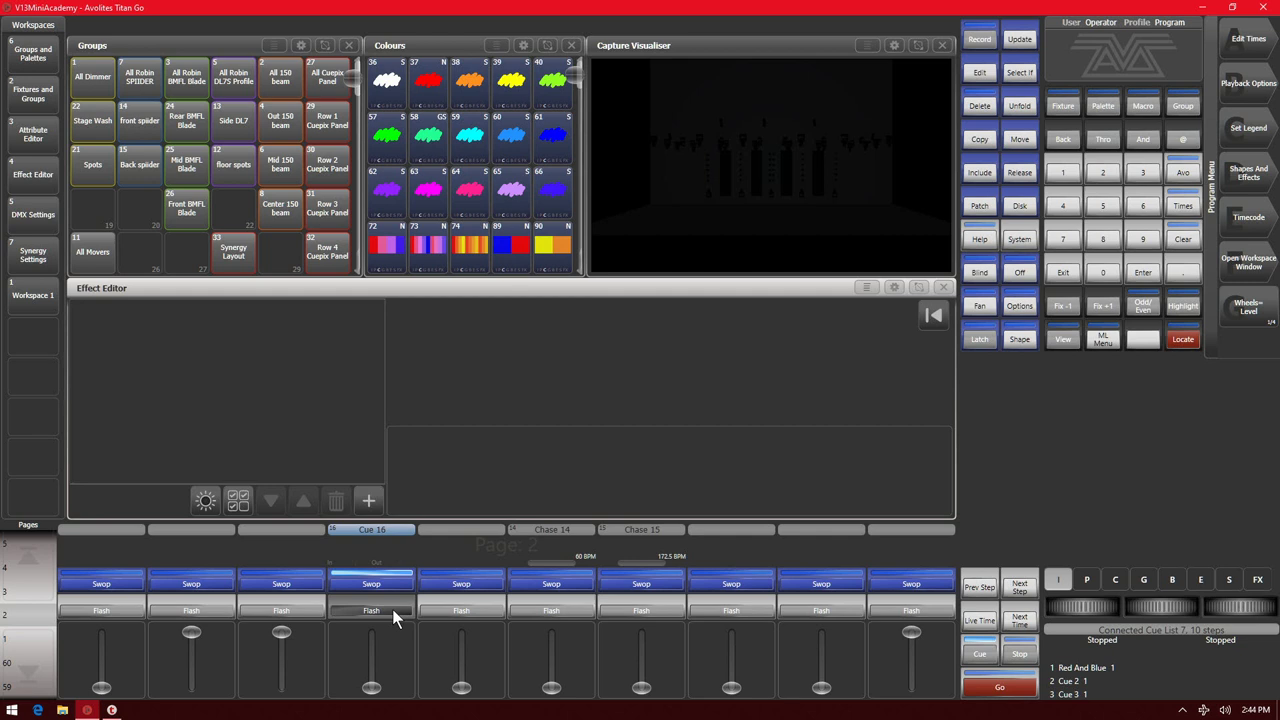
click(392, 612)
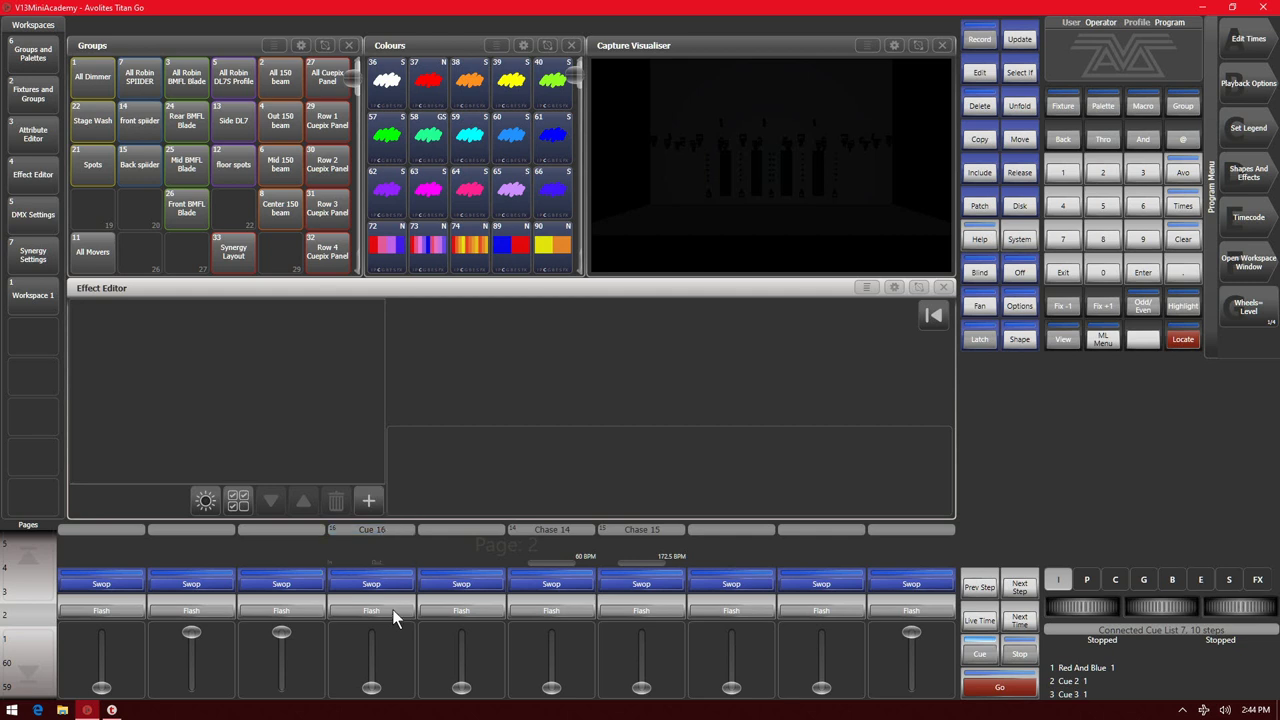